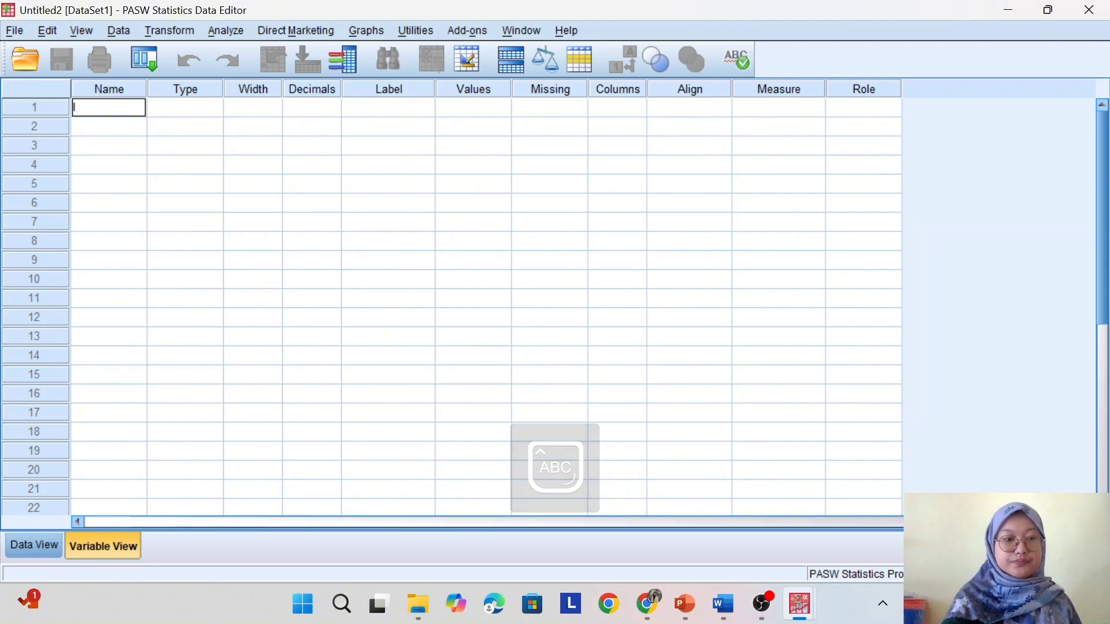
# Define three numeric variables named IQ, IPK and Motivasi in the first three rows of the variable list.
pyautogui.write('IQ')
pyautogui.press('Return')
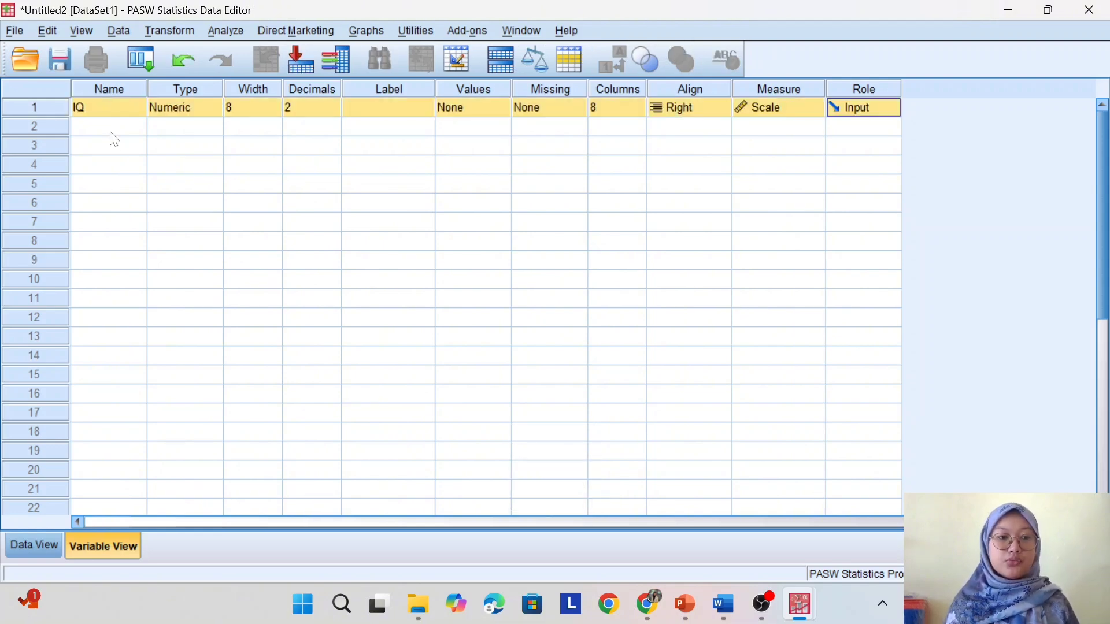
pyautogui.click(112, 134)
pyautogui.write('IPK')
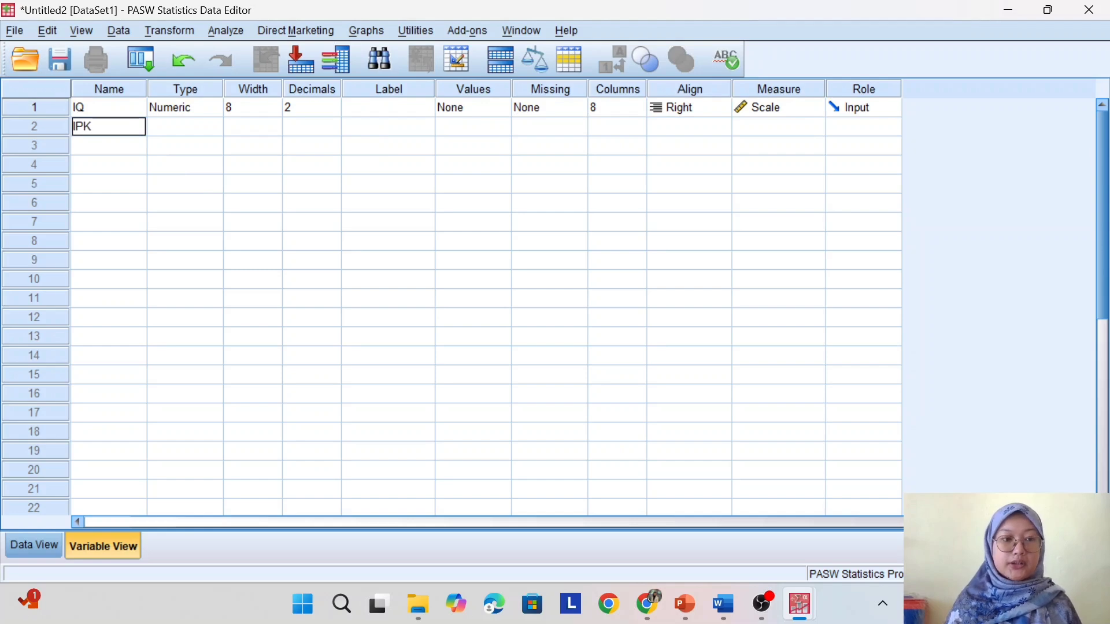
pyautogui.click(117, 153)
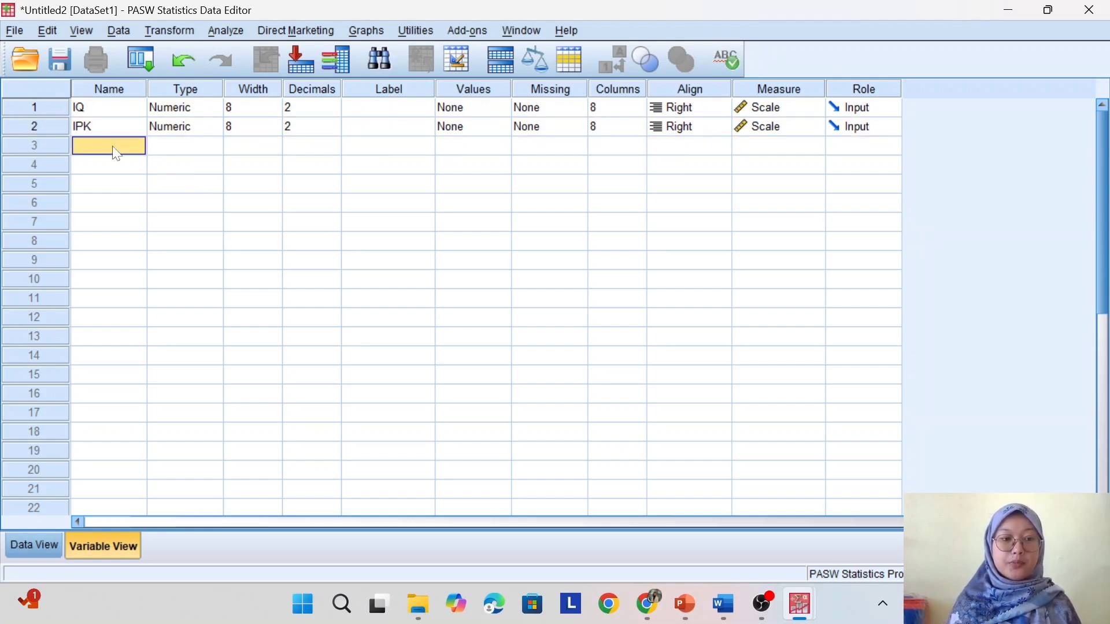
pyautogui.write('Mo')
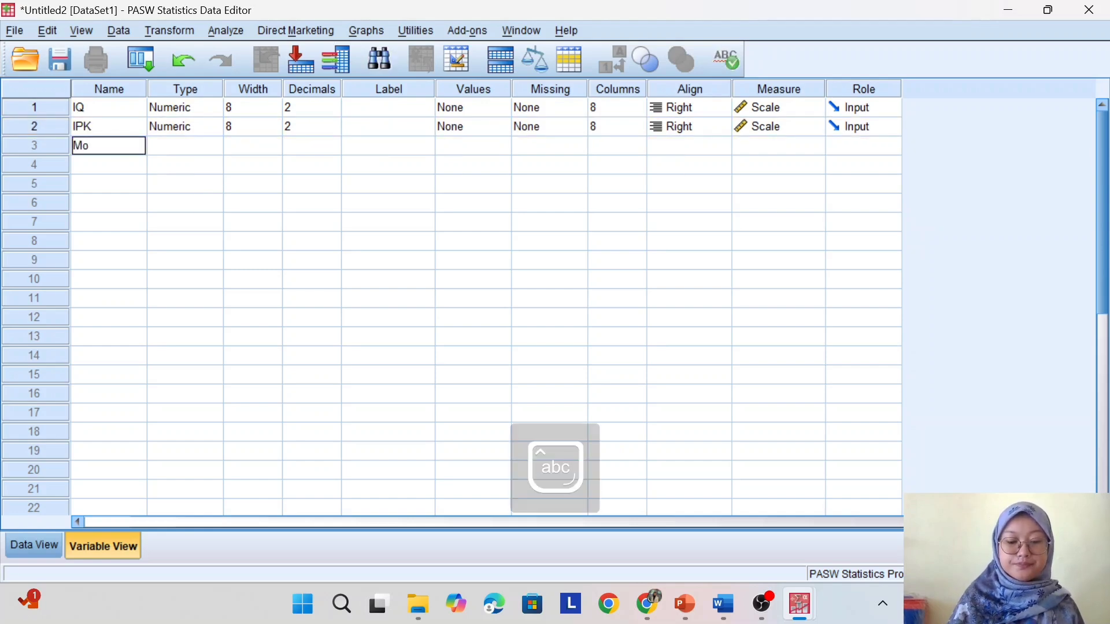
pyautogui.write('tivas')
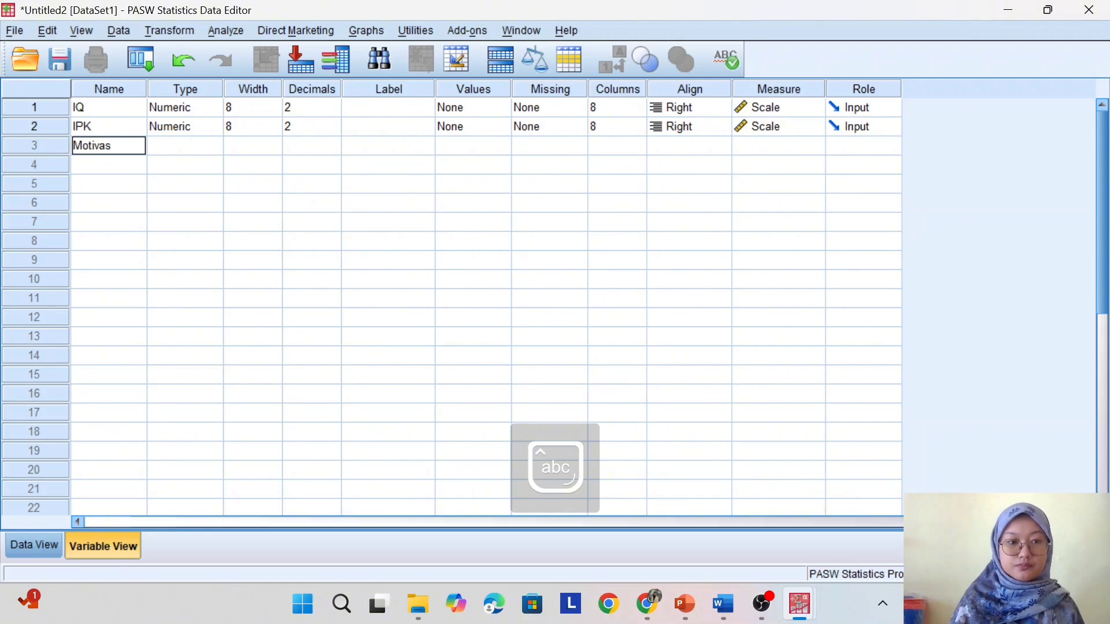
pyautogui.write('i')
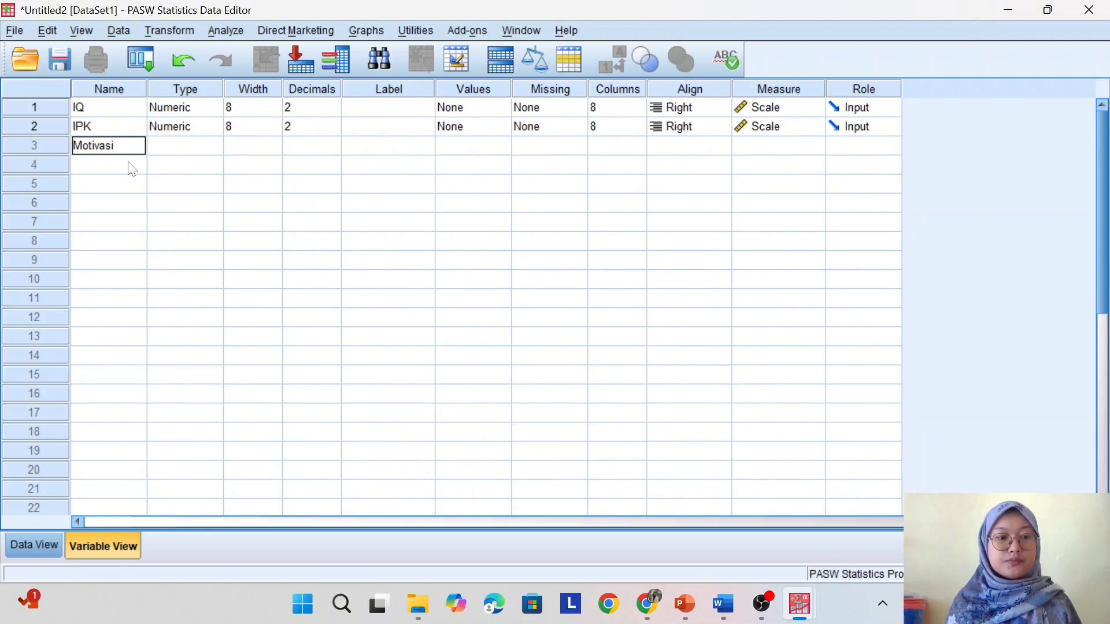
pyautogui.press('Return')
# Set the decimals of the IQ and Motivasi variables to 0.
pyautogui.click(312, 107)
pyautogui.write('0')
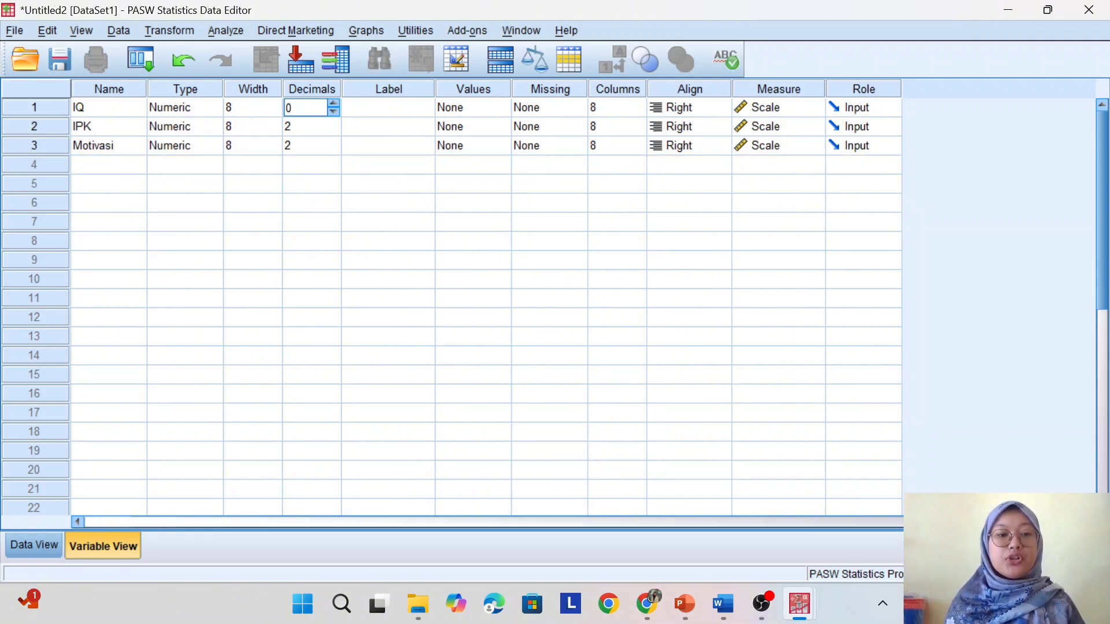
pyautogui.click(314, 148)
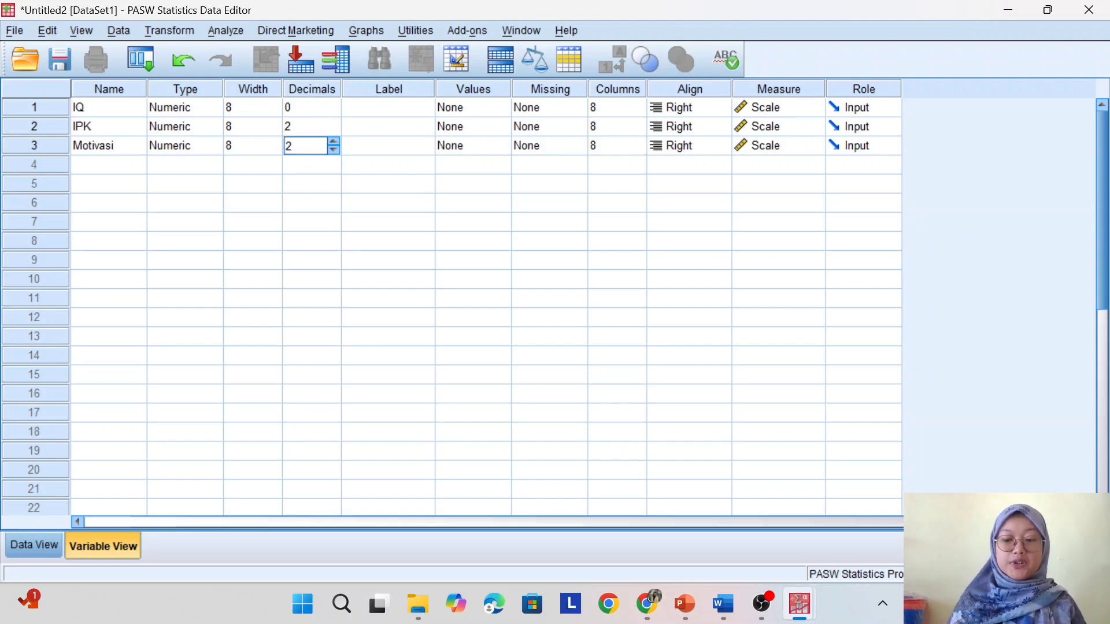
pyautogui.press('BackSpace')
pyautogui.write('0')
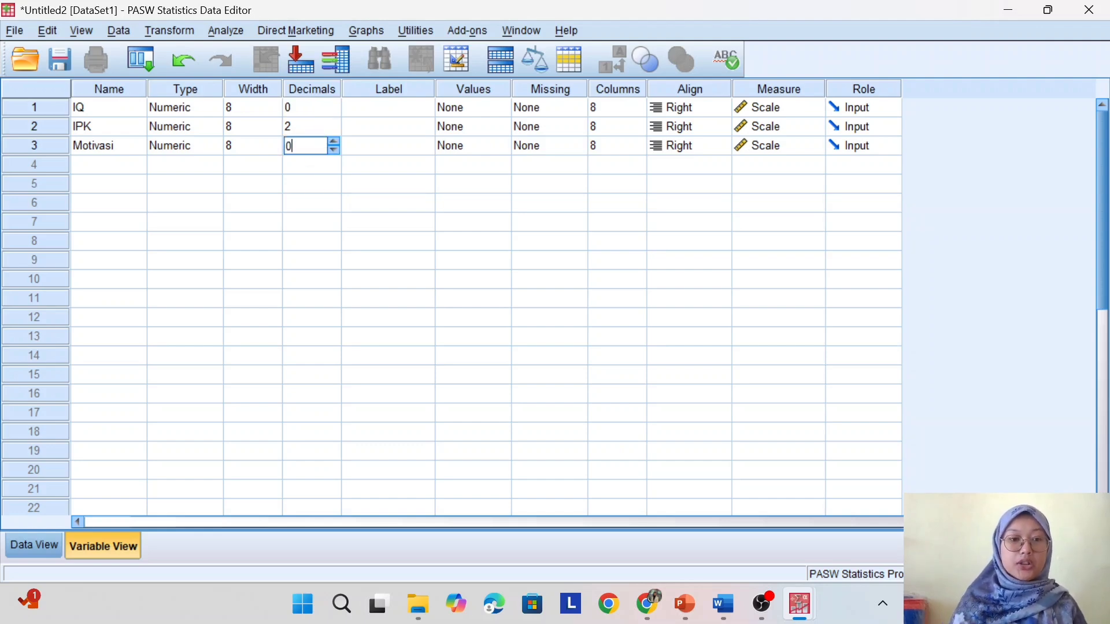
# Label the three variables IQ, IPK and MOTIVASI respectively.
pyautogui.click(393, 107)
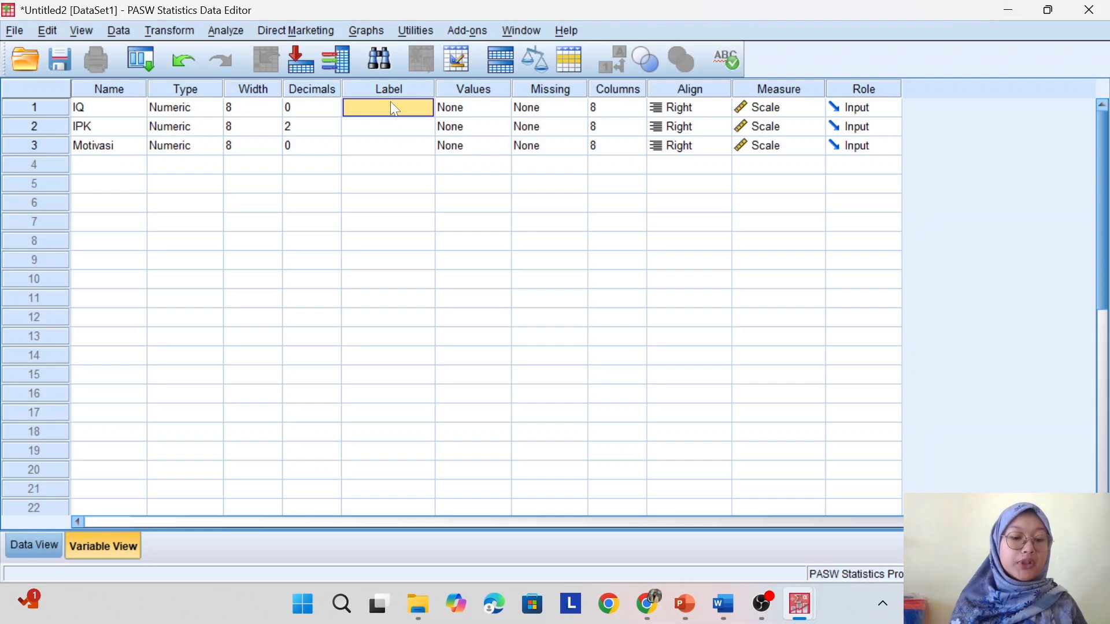
pyautogui.press('capslock')
pyautogui.write('IQ')
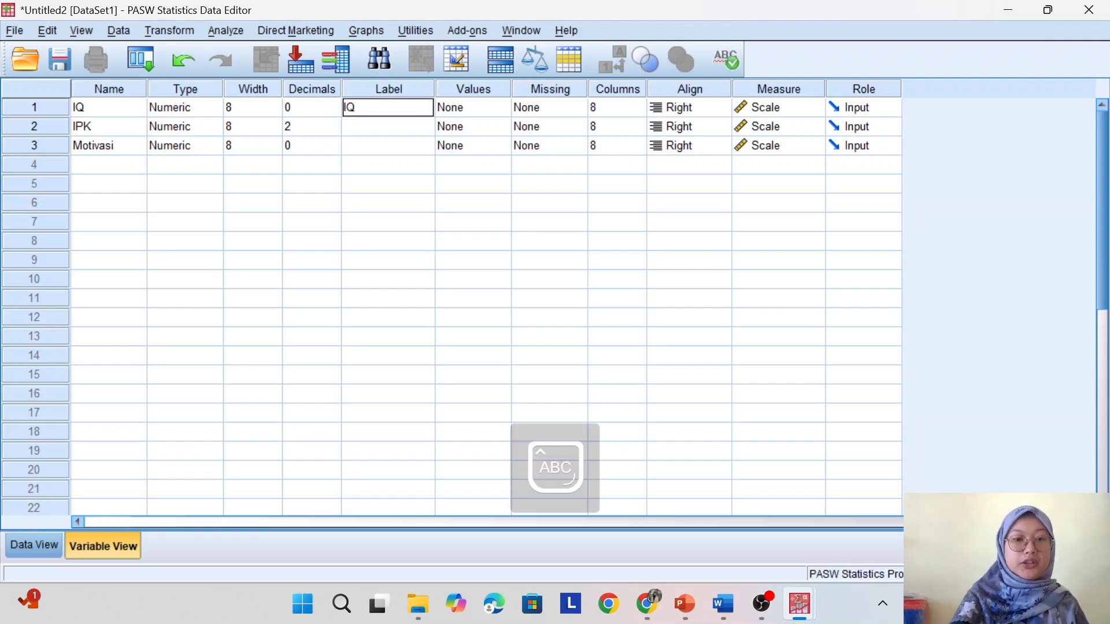
pyautogui.click(404, 129)
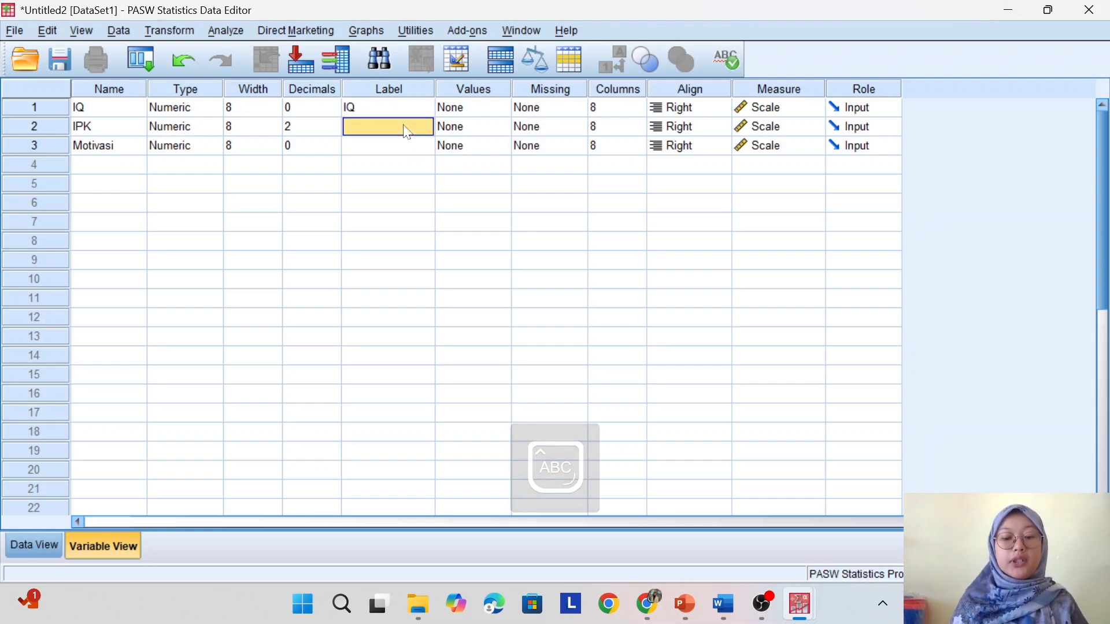
pyautogui.click(404, 129)
pyautogui.write('IPK')
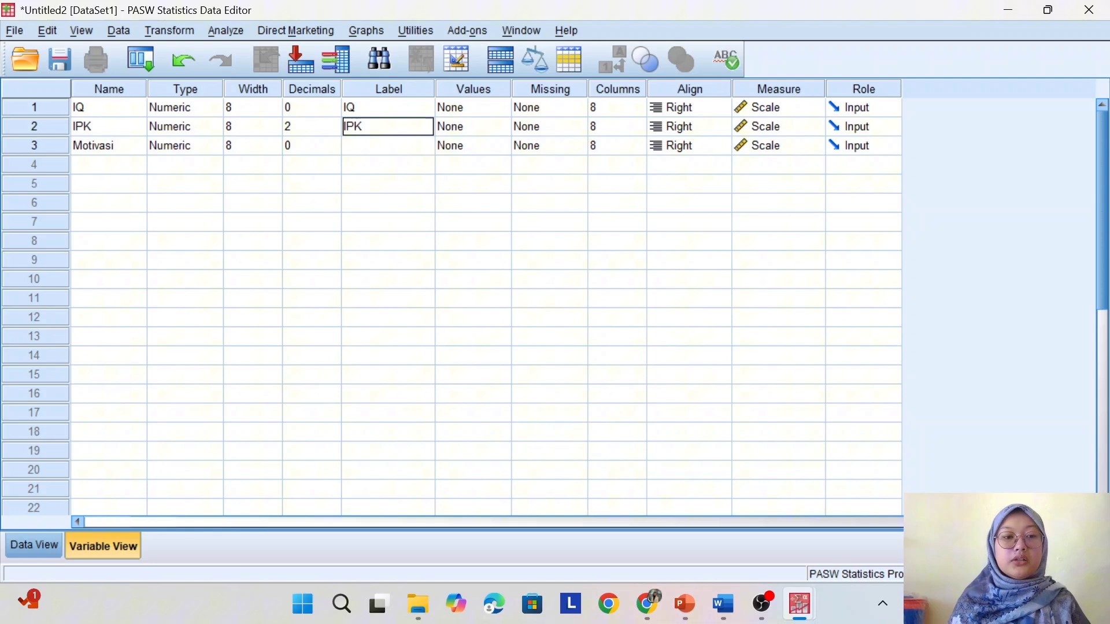
pyautogui.click(399, 149)
pyautogui.write('MOT')
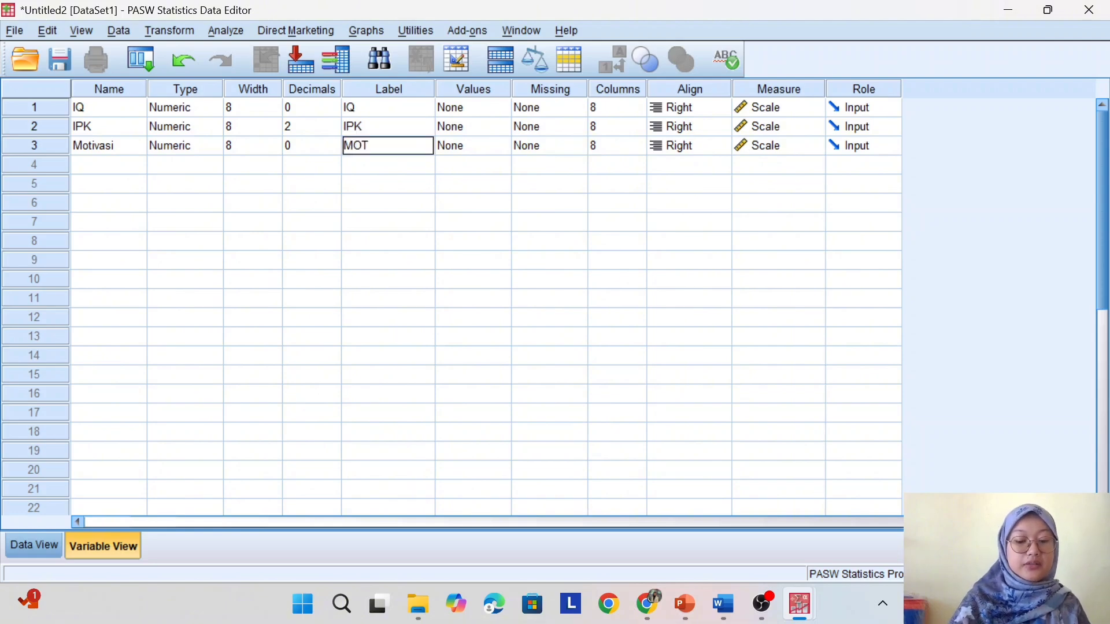
pyautogui.write('IVASI')
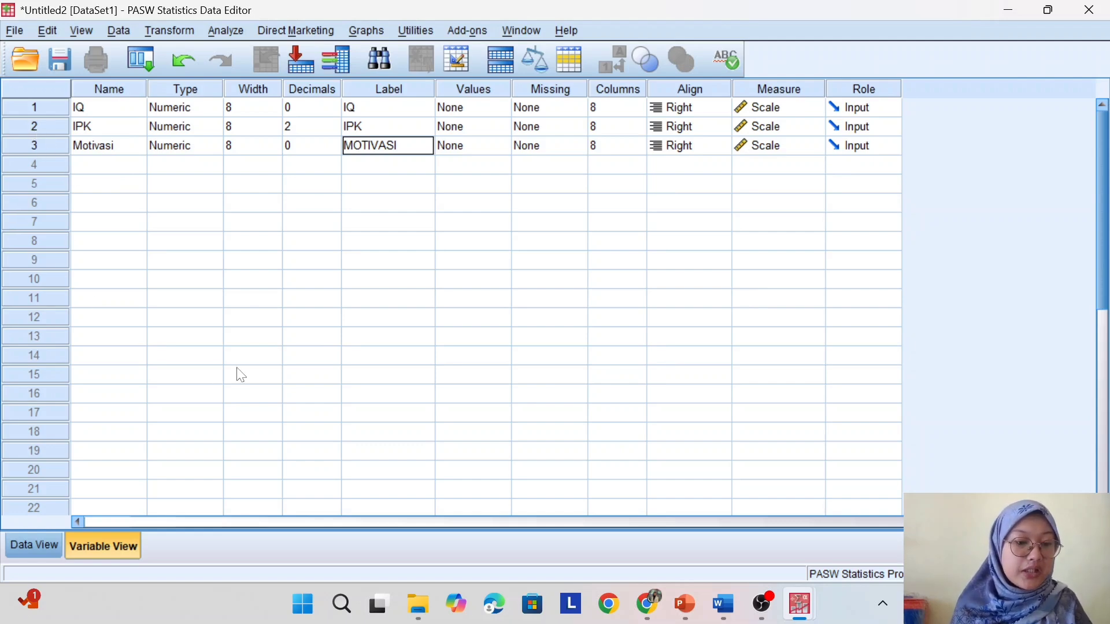
# Copy the 12 IQ (X) values from the table in the Word document into the IQ column of the data sheet.
pyautogui.click(39, 557)
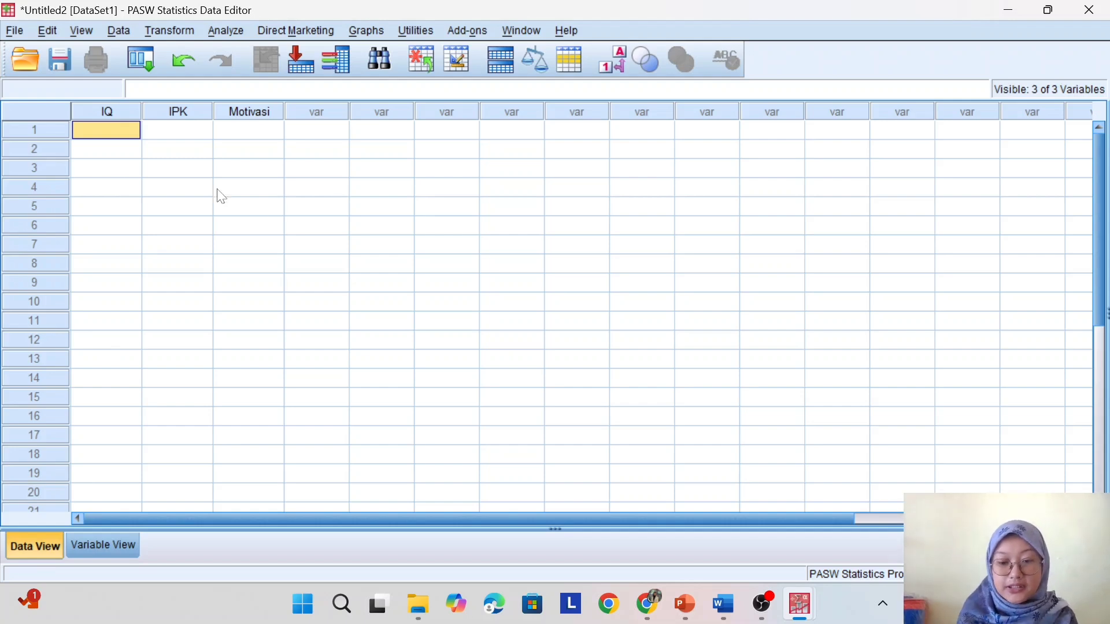
pyautogui.click(732, 613)
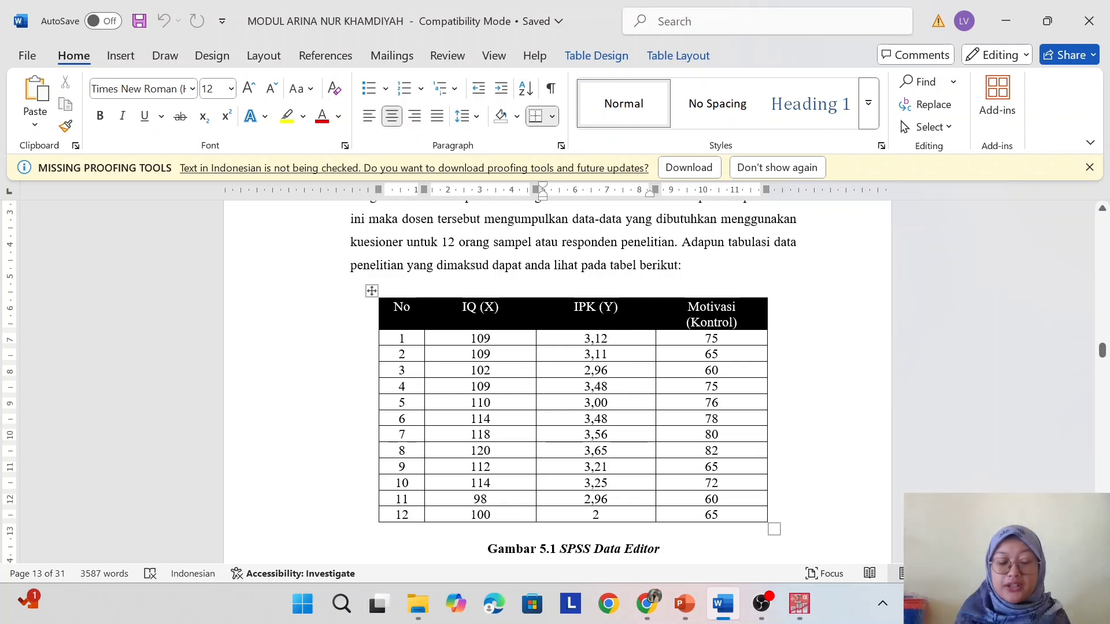
pyautogui.moveTo(480, 338); pyautogui.dragTo(517, 517)
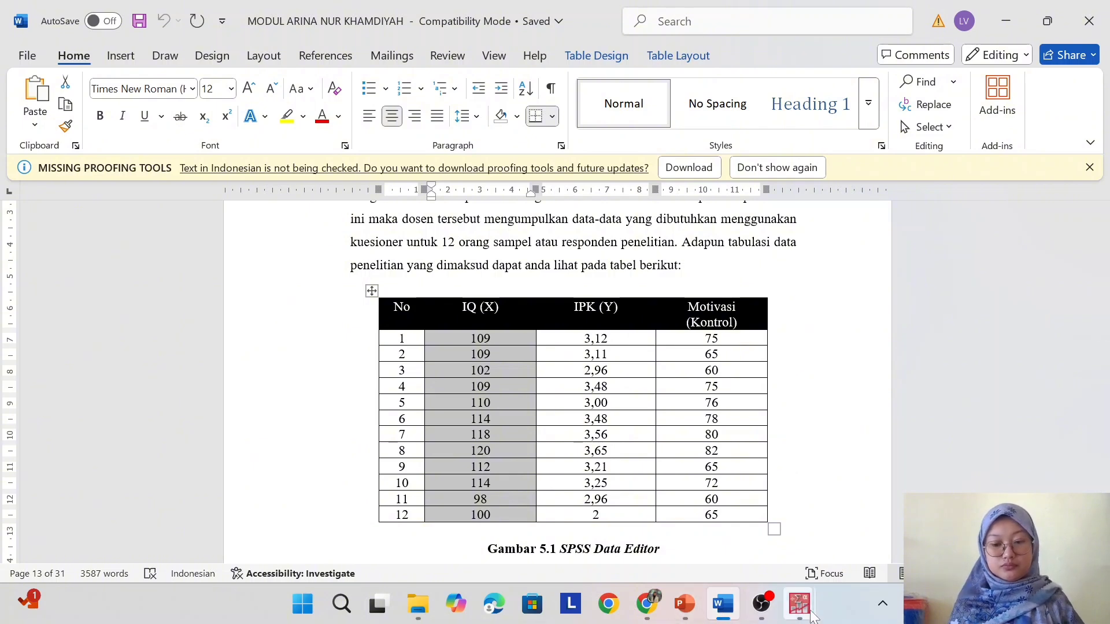
pyautogui.moveTo(806, 608)
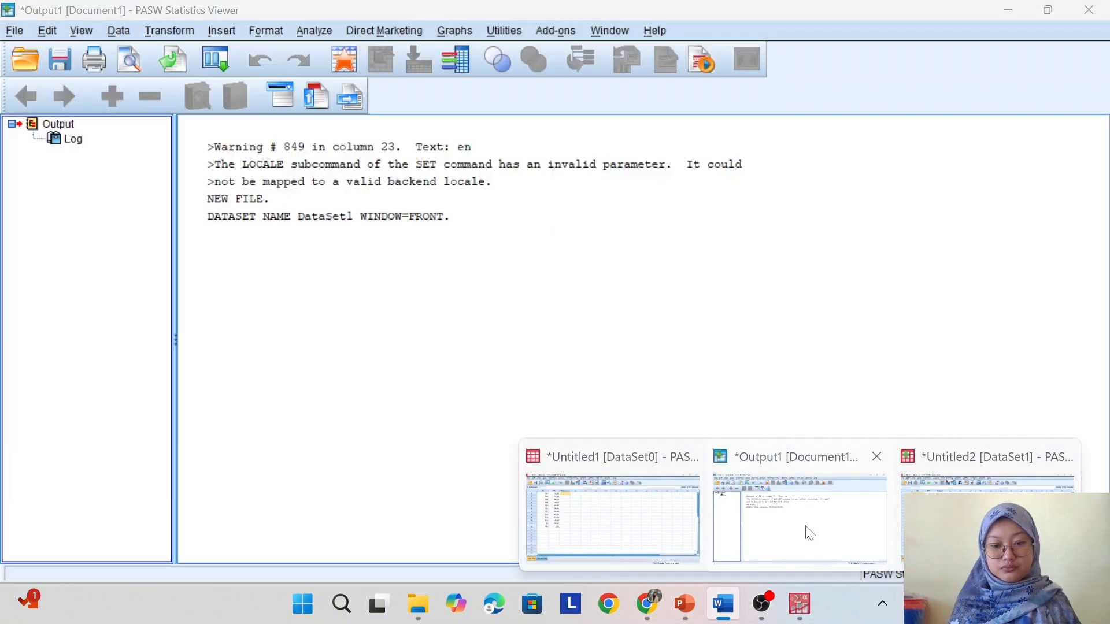
pyautogui.click(983, 457)
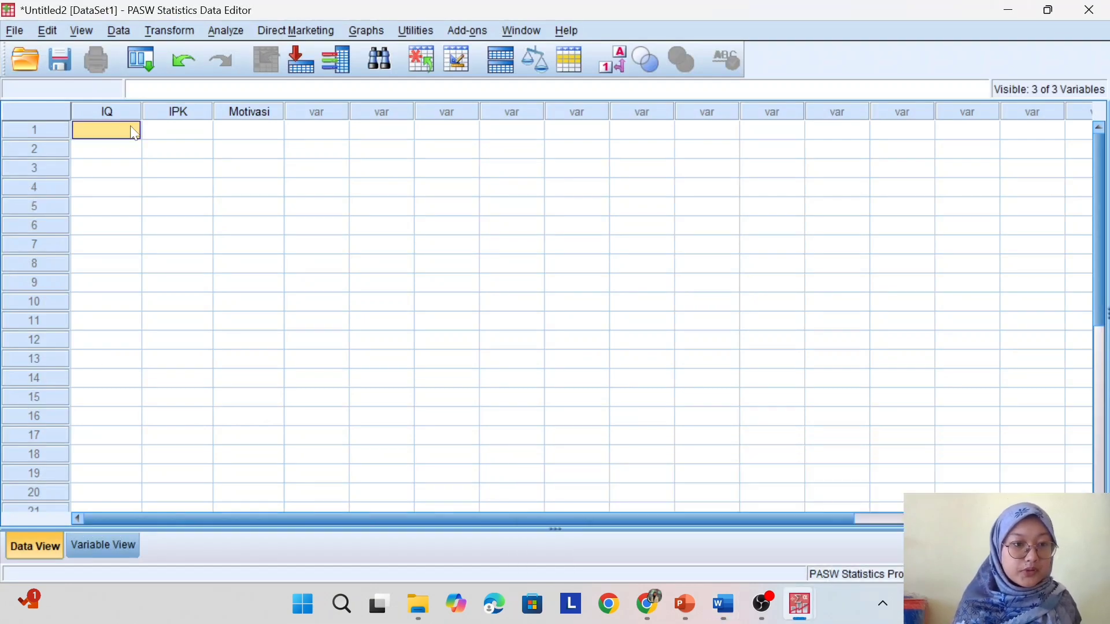
pyautogui.hotkey('ctrl', 'v')
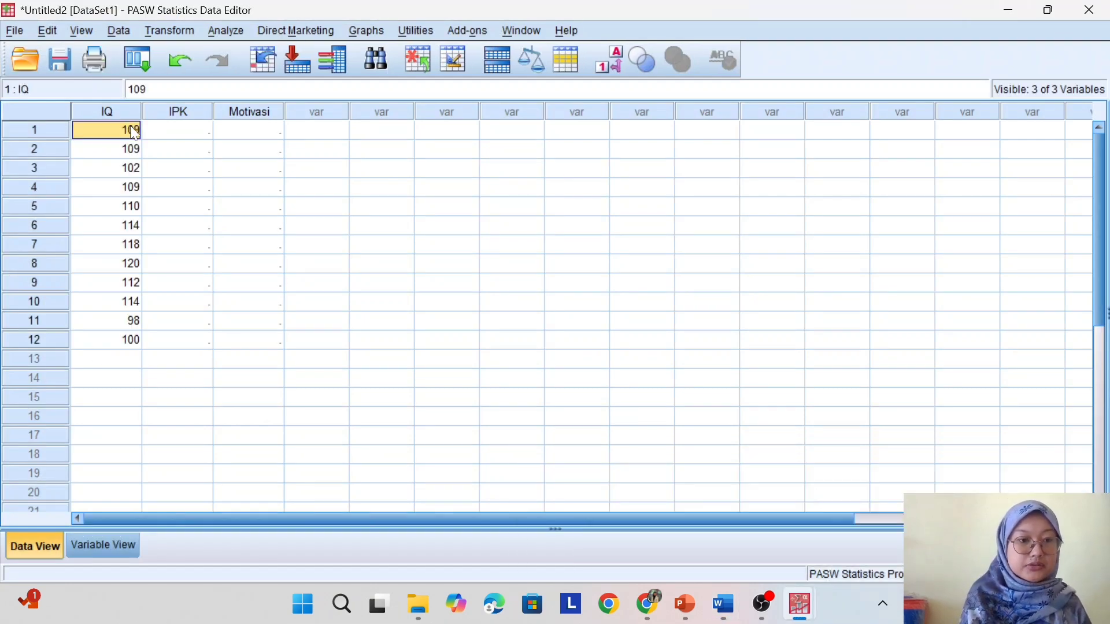
# Copy the 12 IPK (Y) values from the Word table into the IPK column of the Untitled2 dataset.
pyautogui.click(177, 133)
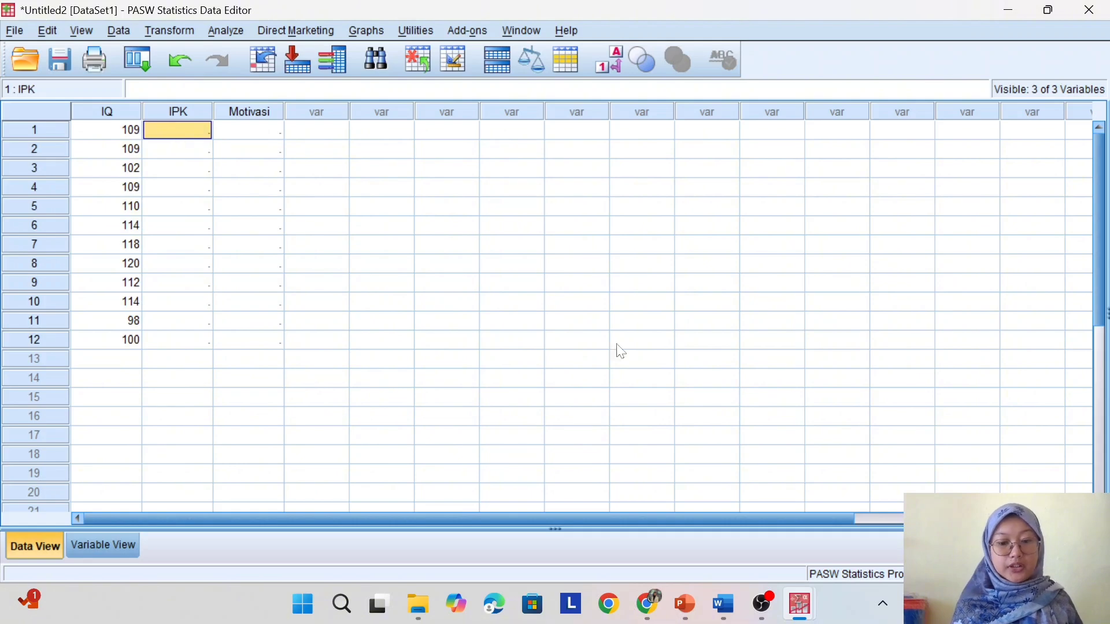
pyautogui.moveTo(723, 606)
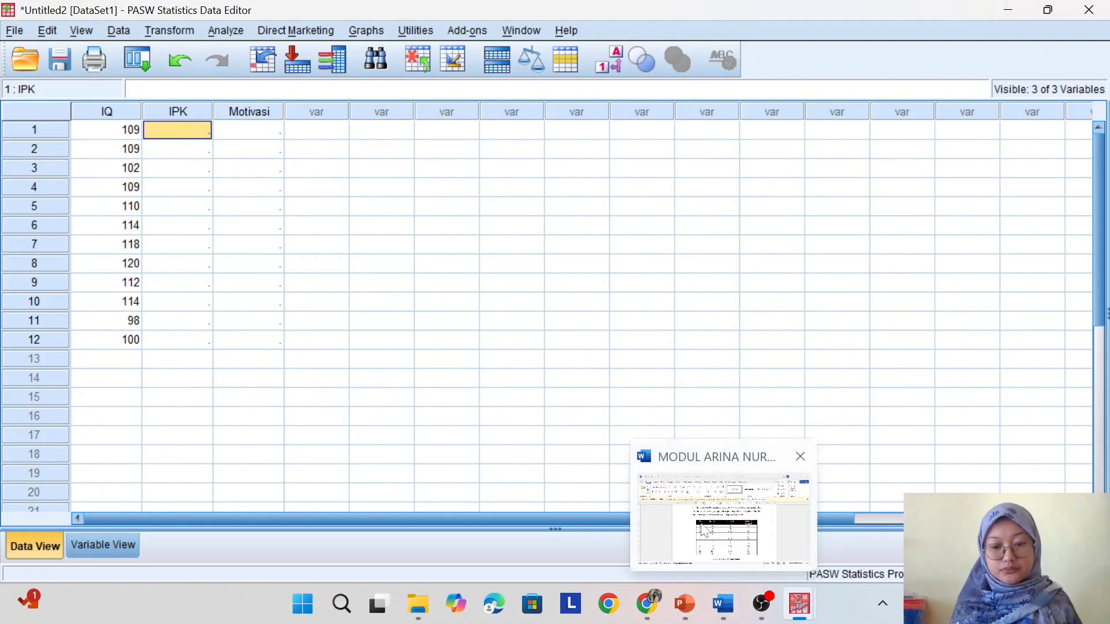
pyautogui.click(701, 521)
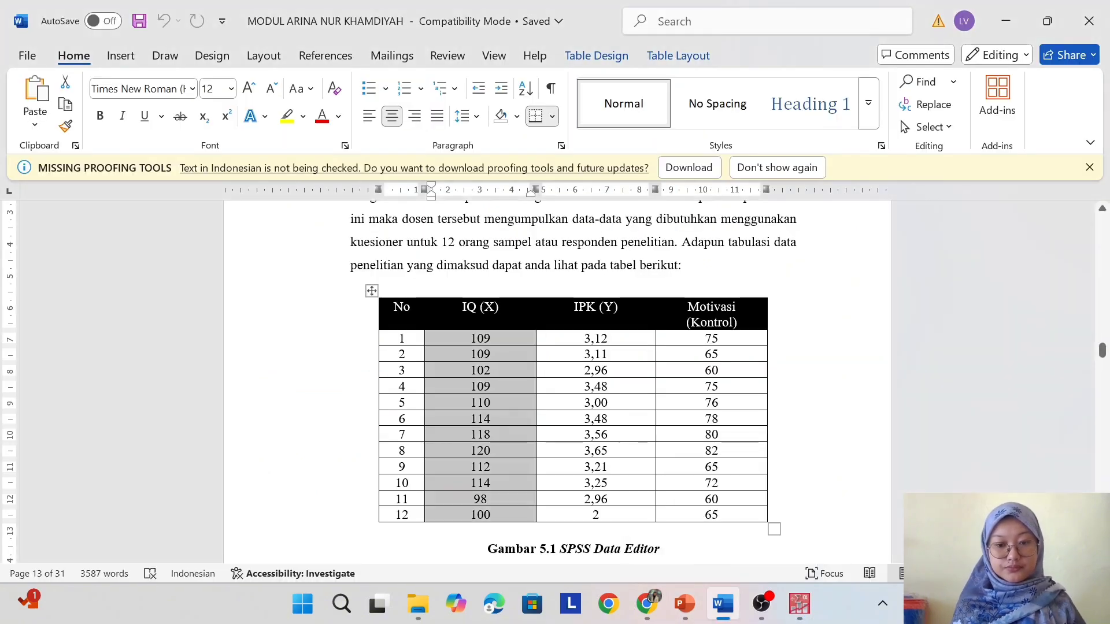
pyautogui.moveTo(580, 339); pyautogui.dragTo(614, 515)
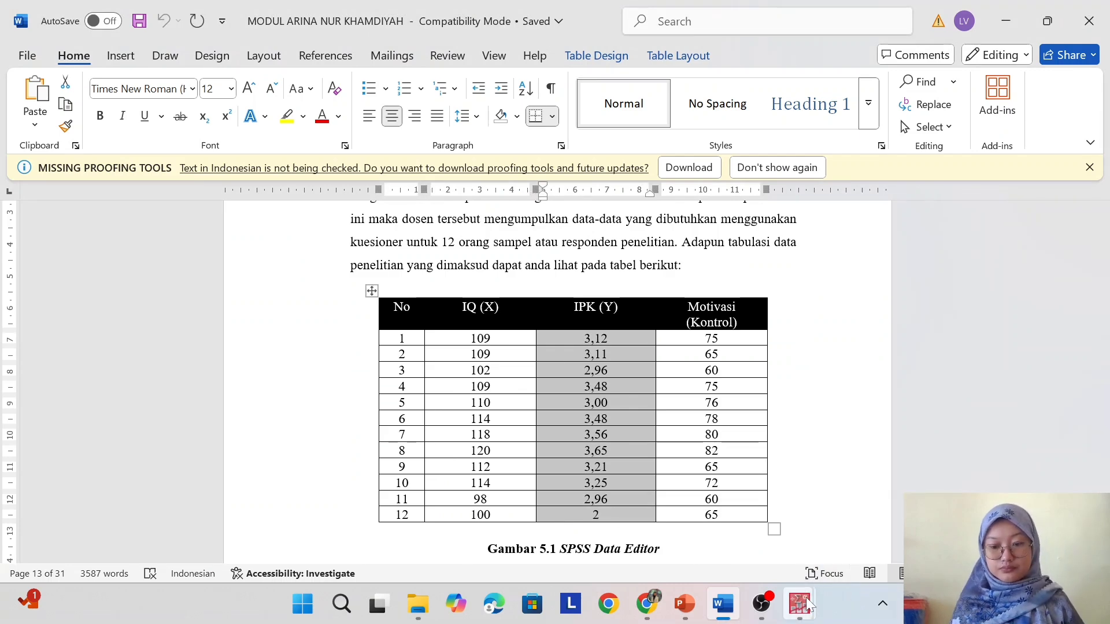
pyautogui.moveTo(806, 597)
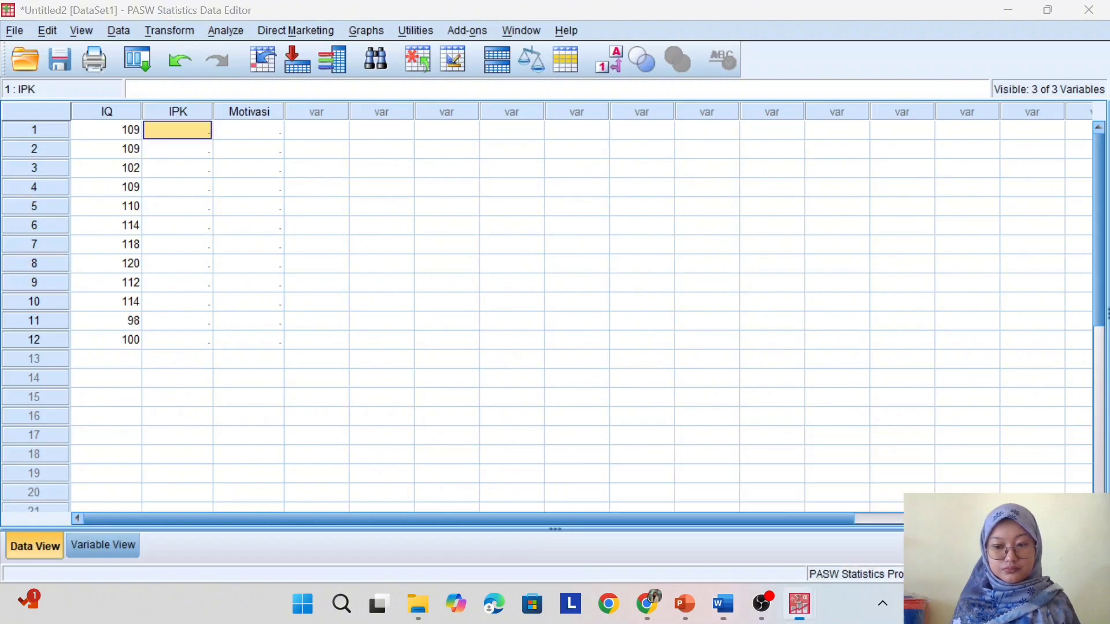
pyautogui.click(986, 508)
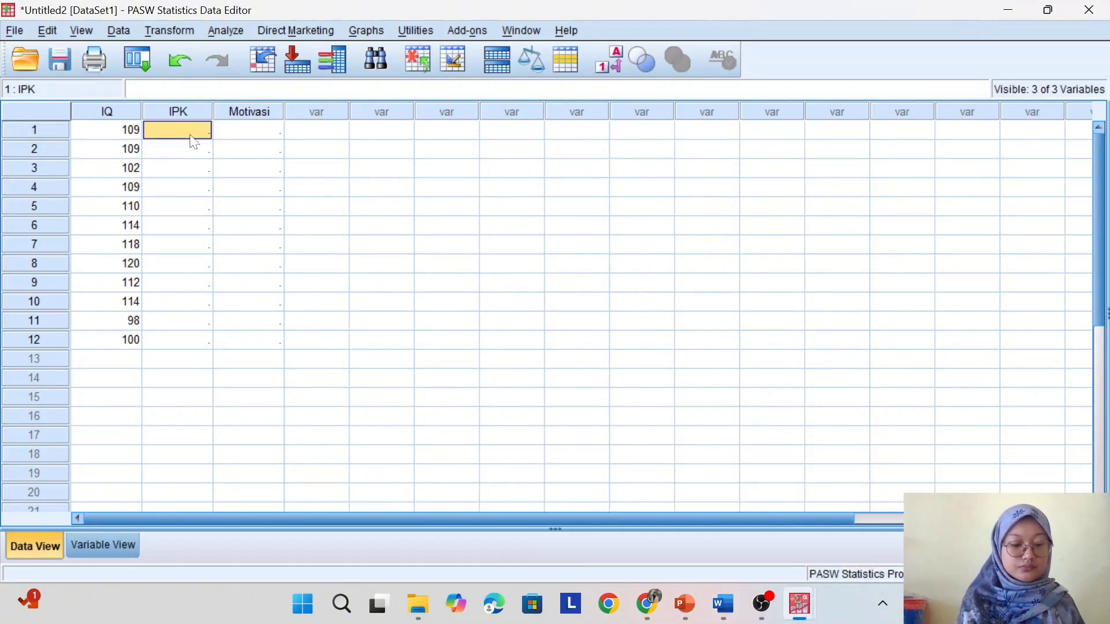
pyautogui.write('312.00 311.00 296.00 348.00 300.00 348.00 356.00 365.00 321.00 325.00 296.00 2.00')
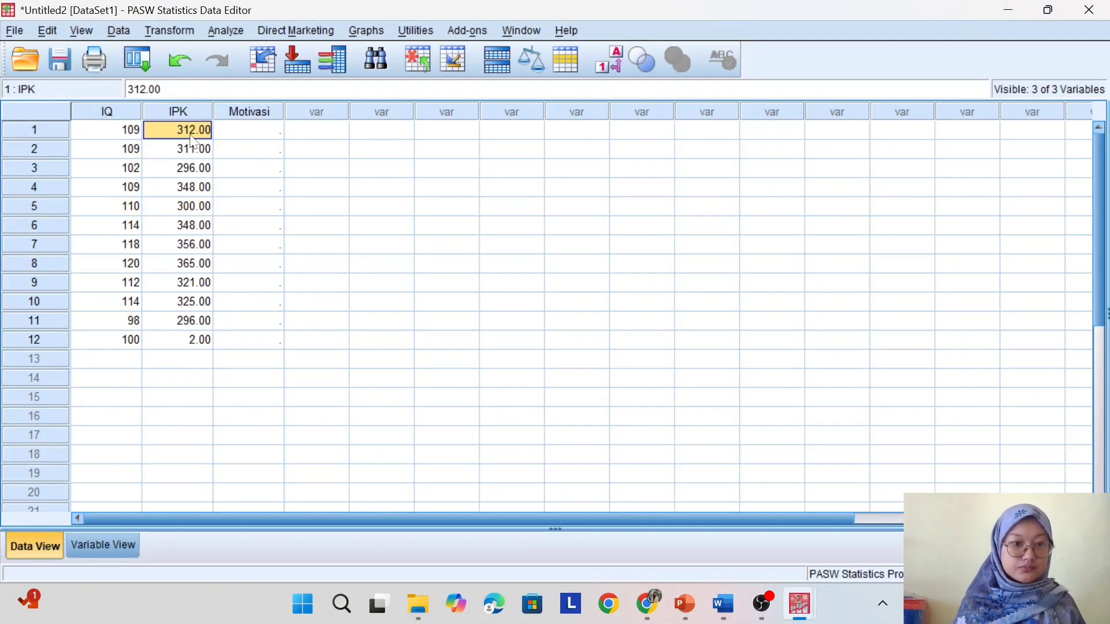
# Copy the 12 Motivasi (Kontrol) values from the Word table into the Motivasi column of the Untitled2 dataset.
pyautogui.click(244, 131)
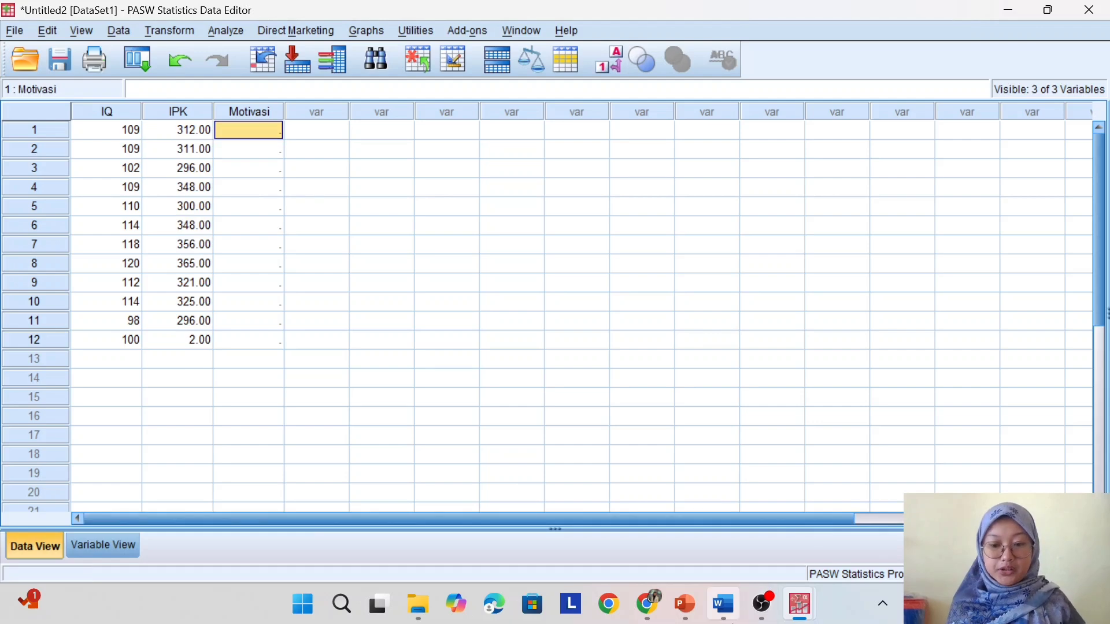
pyautogui.moveTo(724, 604)
pyautogui.click(716, 551)
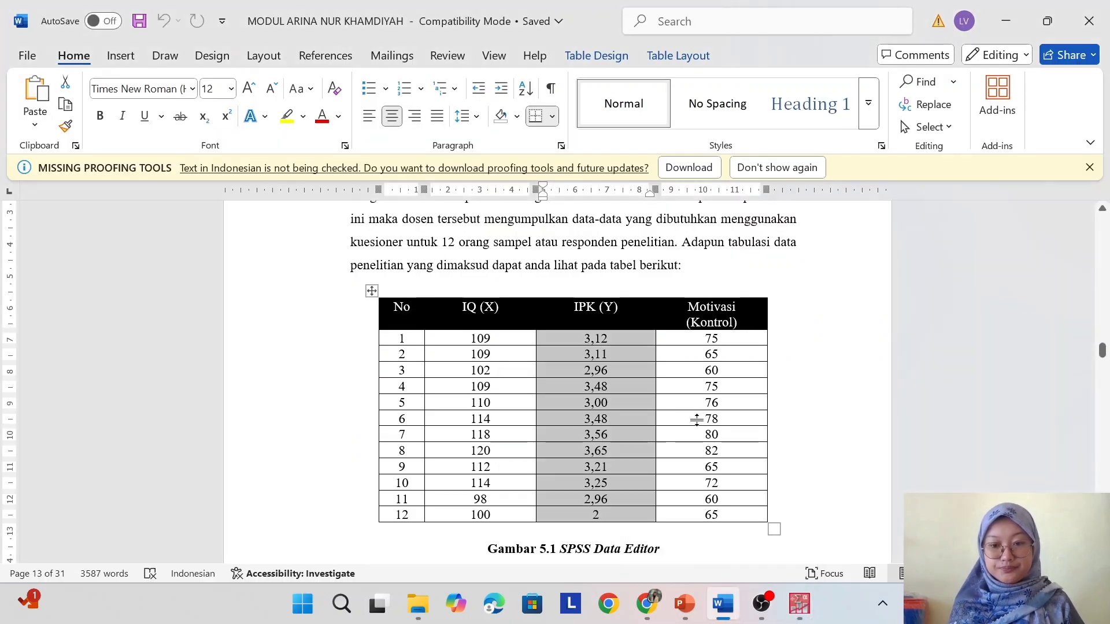
pyautogui.moveTo(712, 338); pyautogui.dragTo(728, 519)
pyautogui.hotkey('ctrl', 'c')
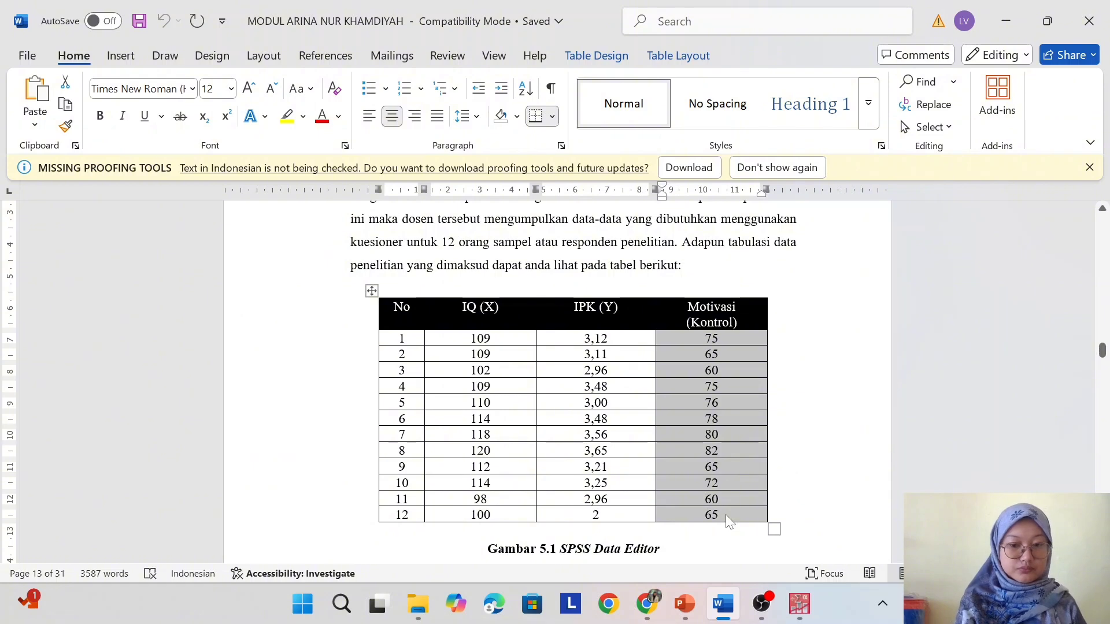
pyautogui.moveTo(800, 604)
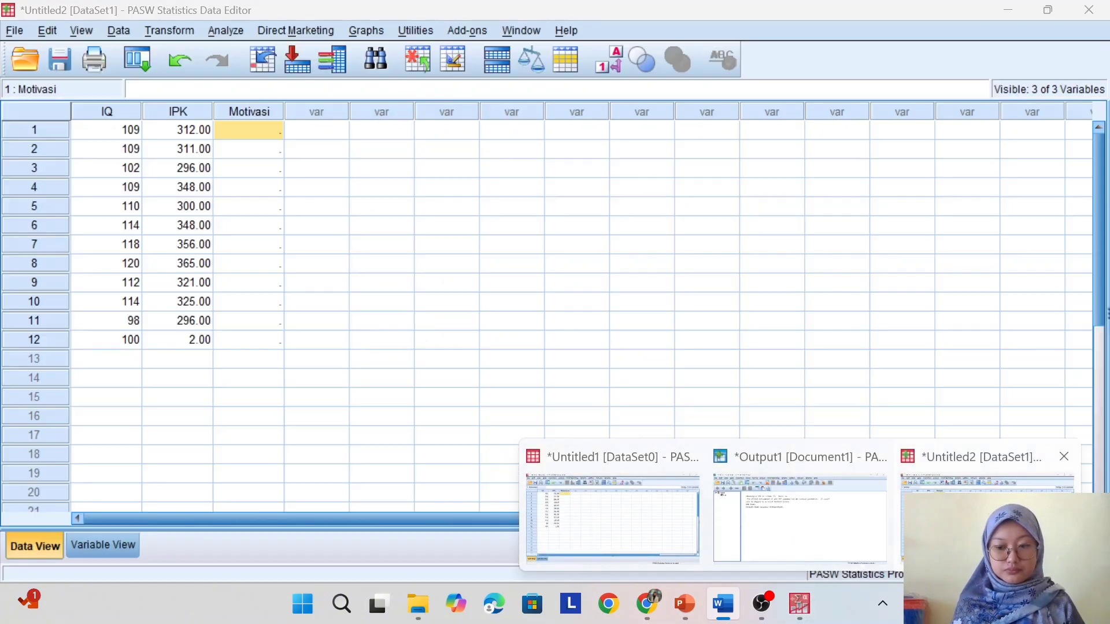
pyautogui.click(985, 517)
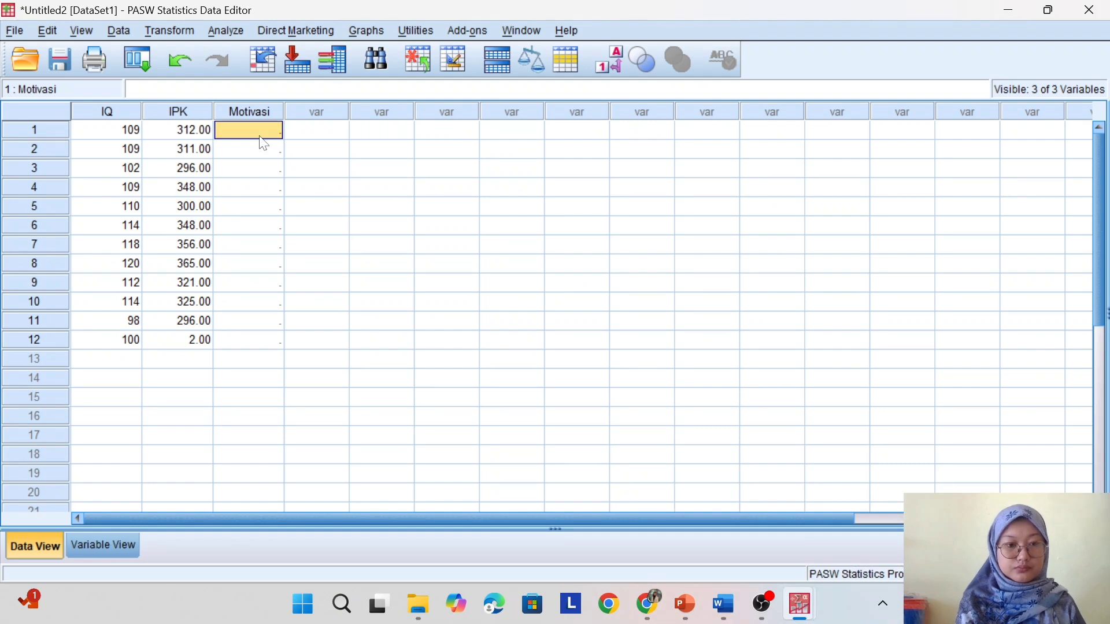
pyautogui.hotkey('ctrl', 'v')
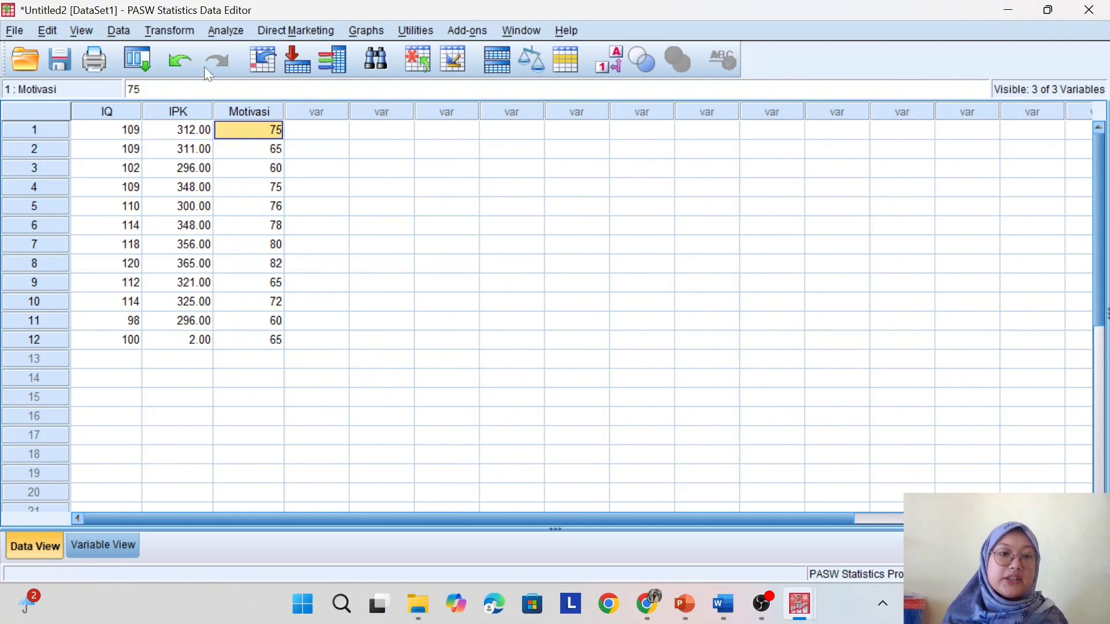
# Set up a partial correlation with IQ and IPK as the variables, controlling for MOTIVASI.
pyautogui.click(226, 32)
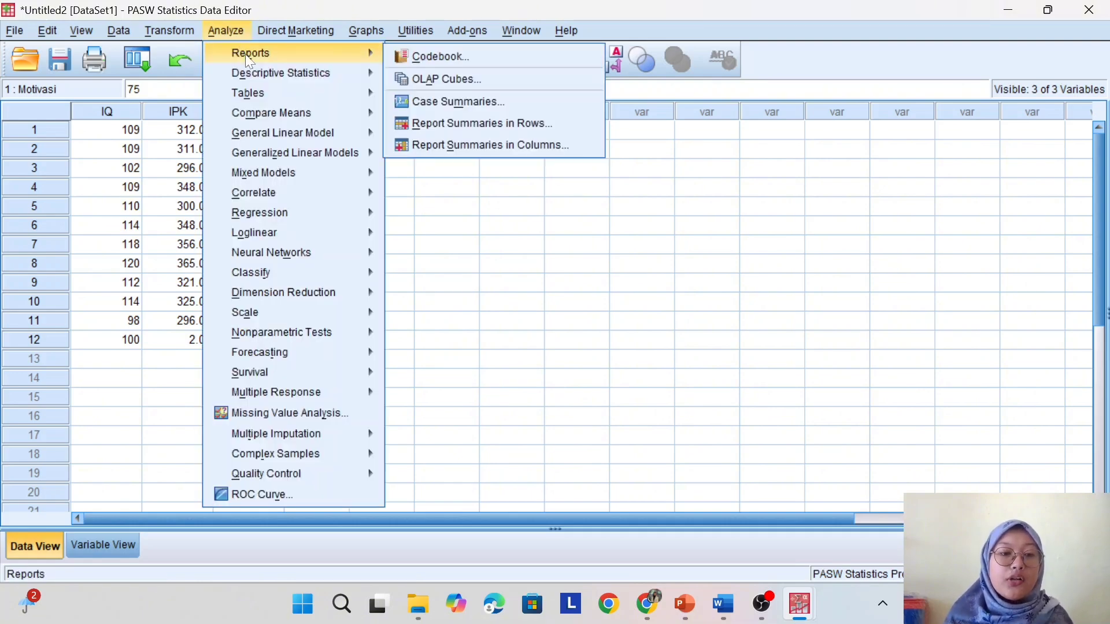
pyautogui.moveTo(303, 173)
pyautogui.moveTo(299, 194)
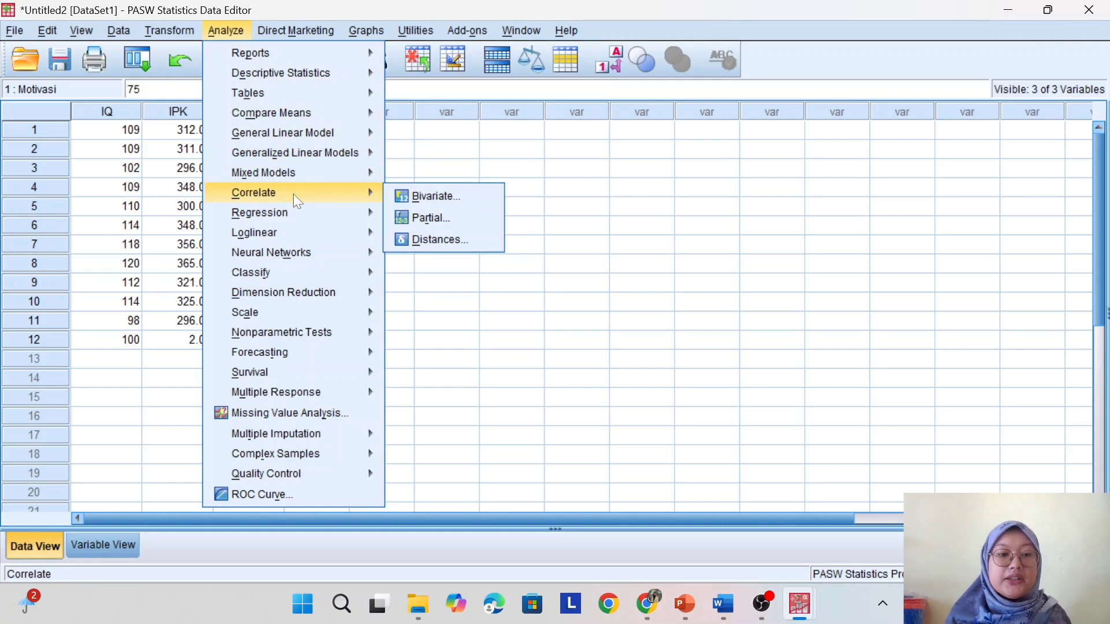
pyautogui.click(465, 223)
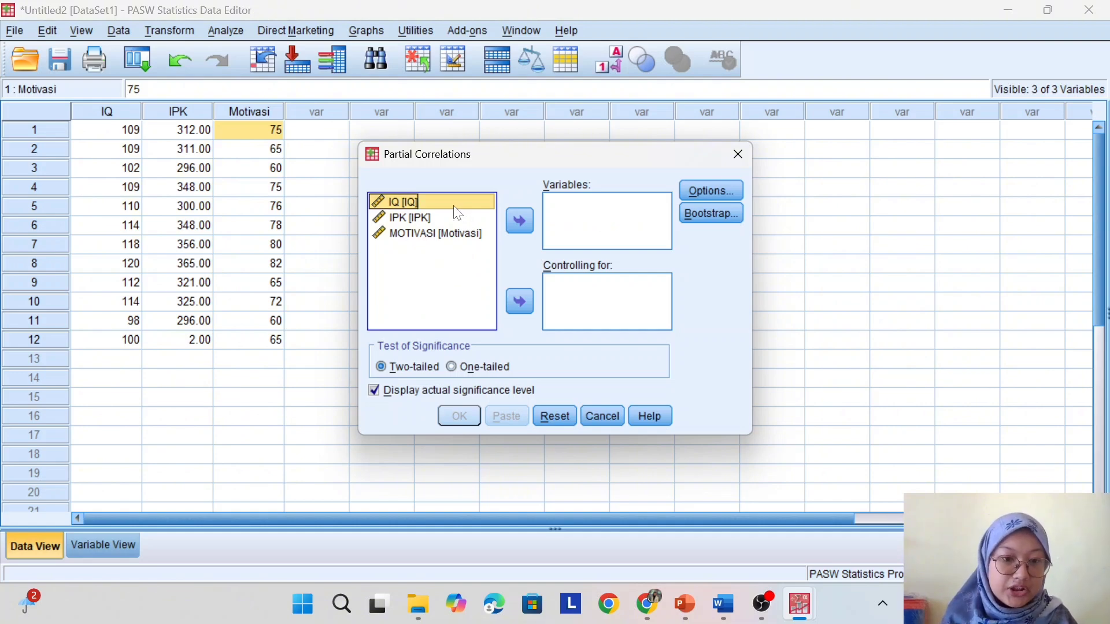
pyautogui.click(522, 221)
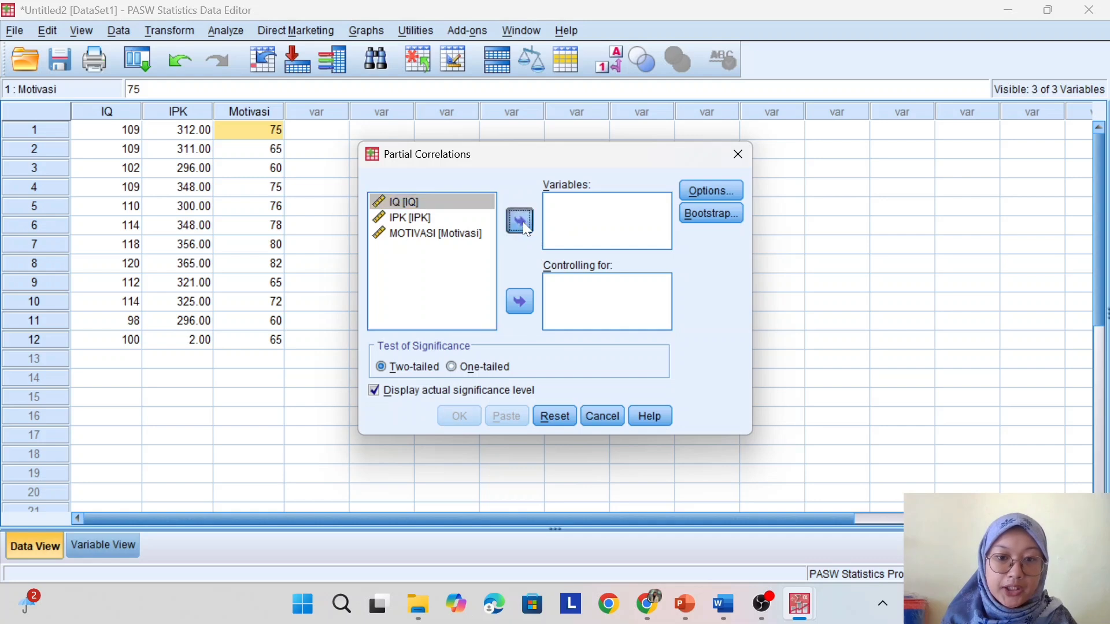
pyautogui.click(455, 206)
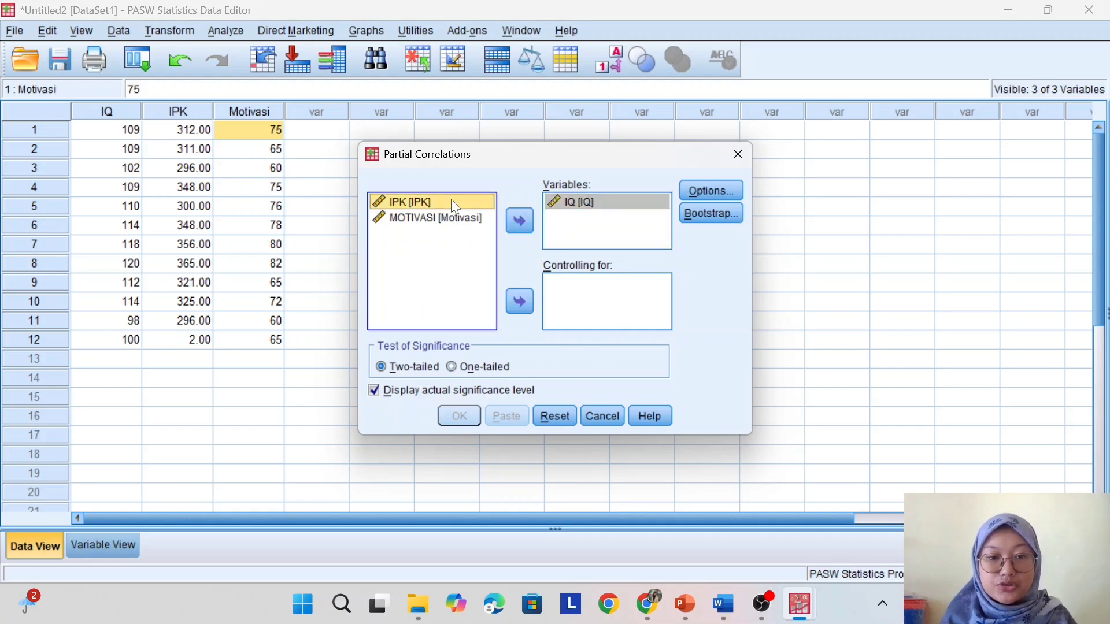
pyautogui.click(521, 226)
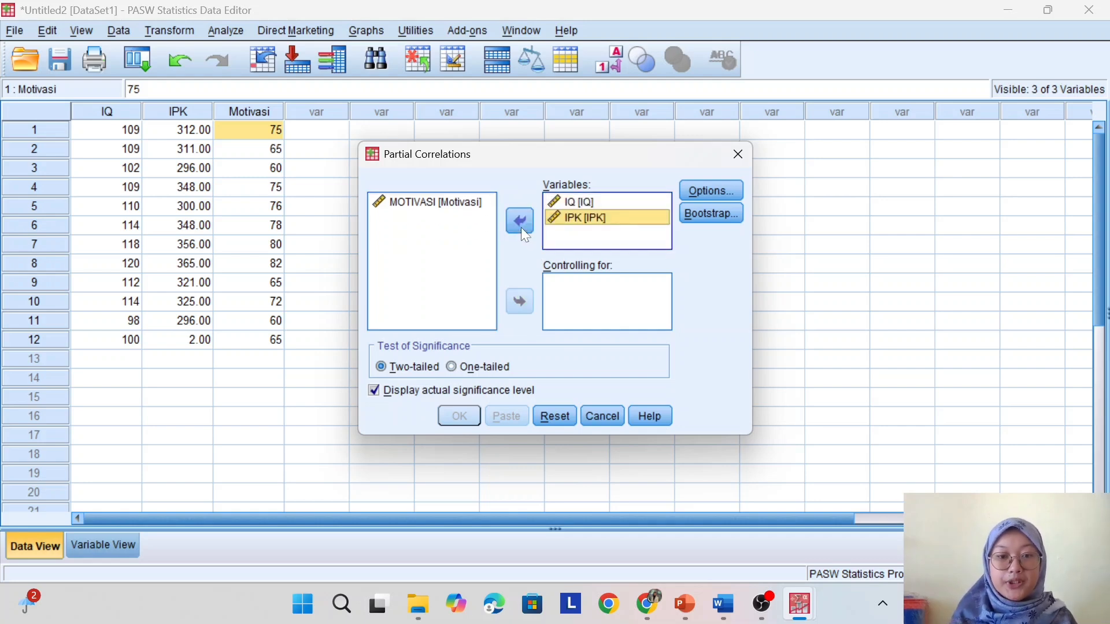
pyautogui.click(473, 209)
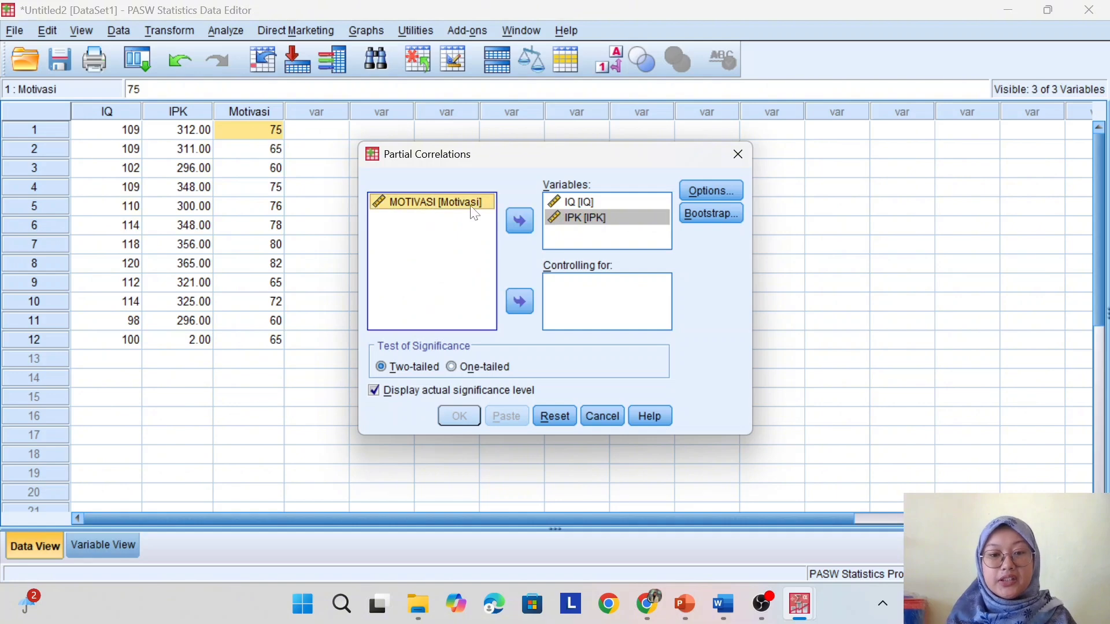
pyautogui.click(520, 308)
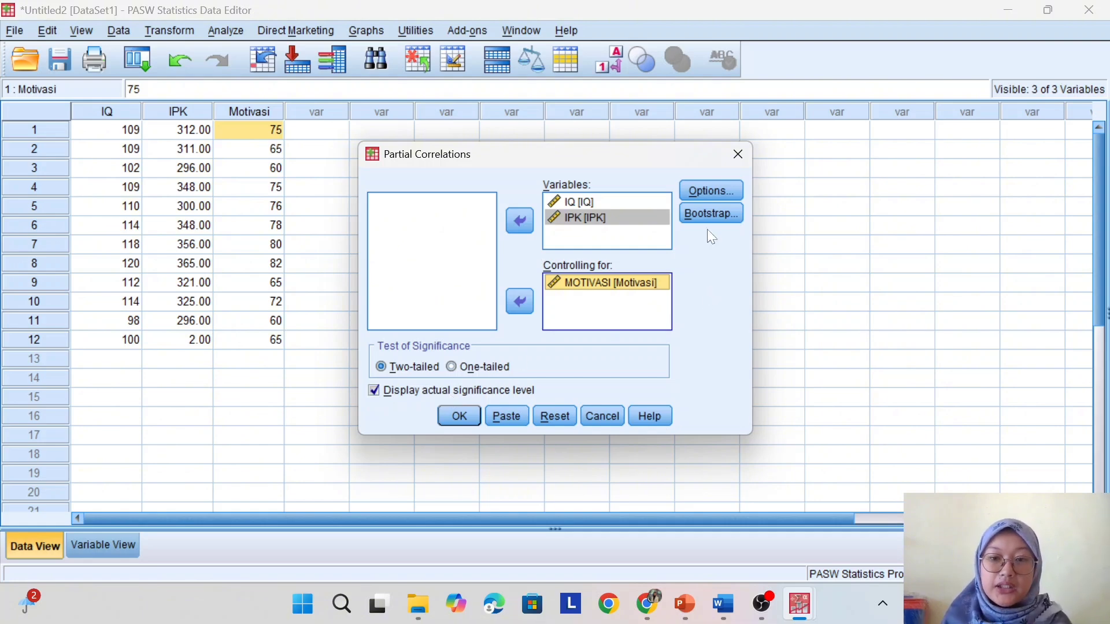
# Include means, standard deviations and zero-order correlations, exclude missing cases pairwise, and run the partial correlation.
pyautogui.click(690, 195)
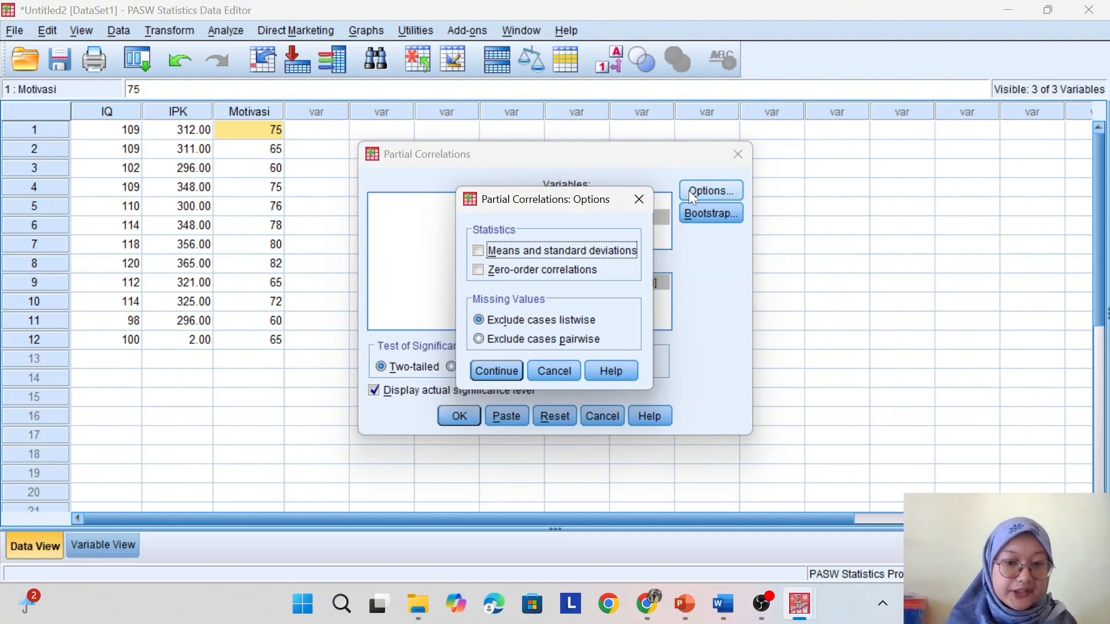
pyautogui.click(480, 273)
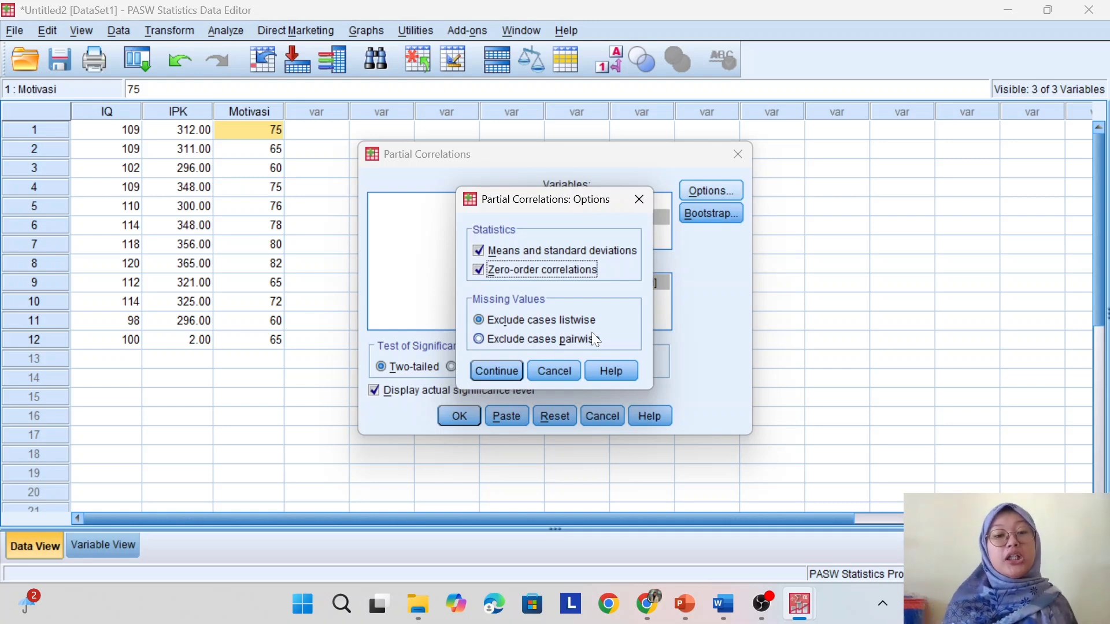
pyautogui.click(478, 339)
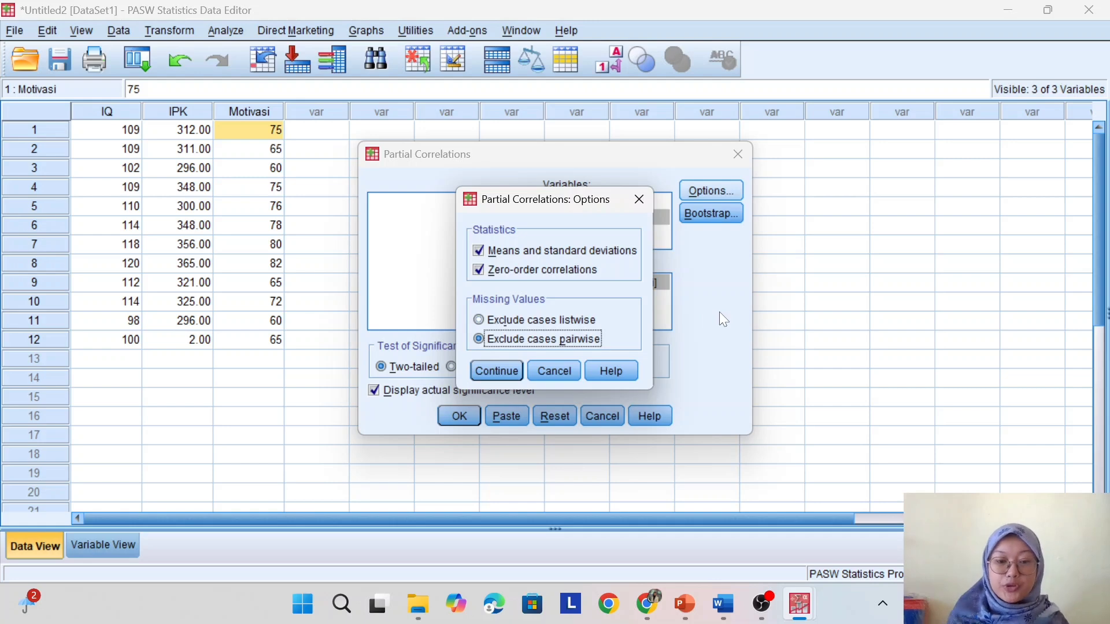
pyautogui.click(514, 377)
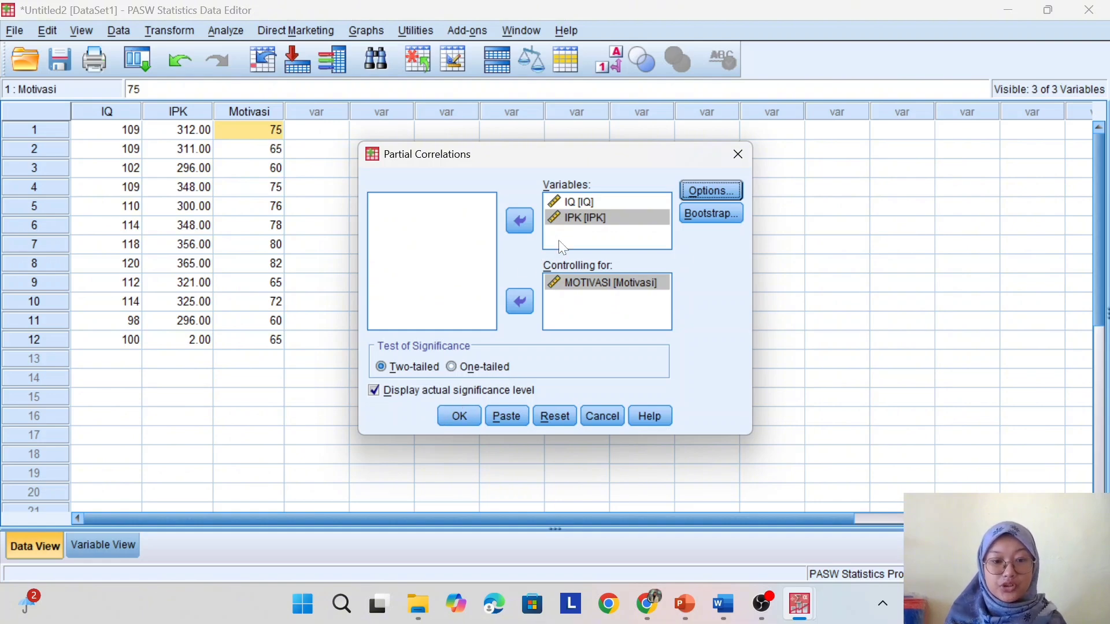
pyautogui.click(459, 414)
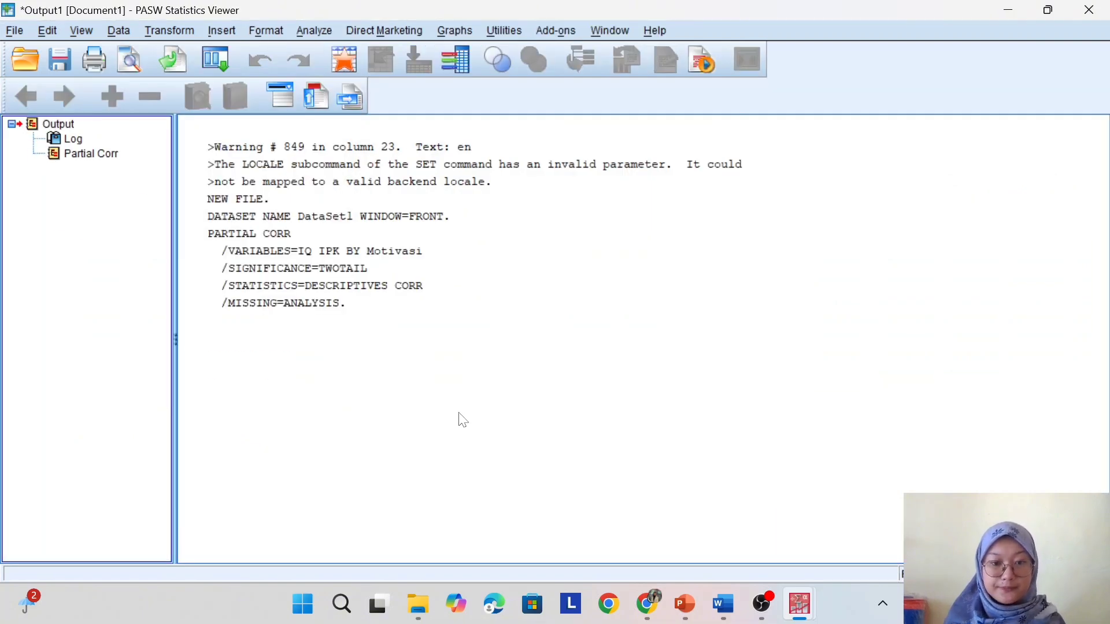